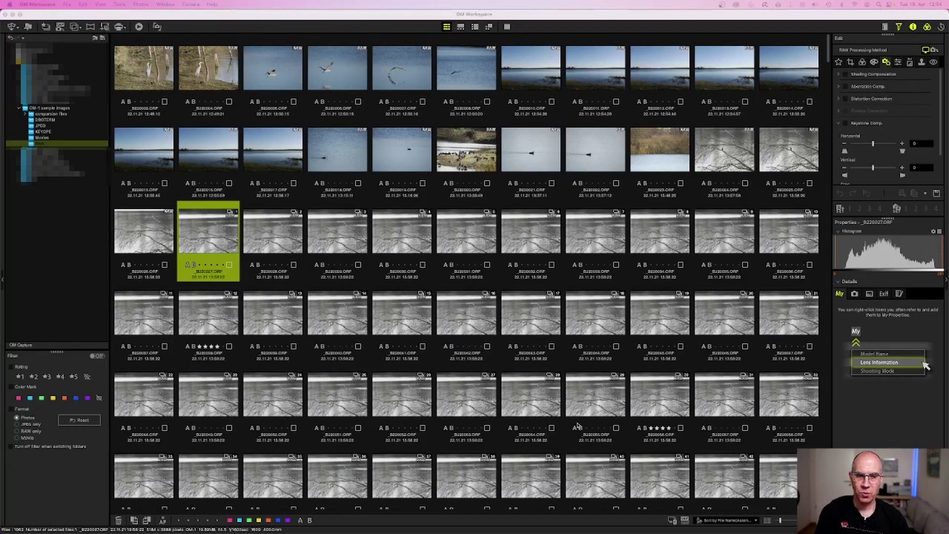
- Stack the folder's sequential bursts, then expand and re-collapse the kingfisher stack to verify it
{"action": "left_click", "coordinate": [672, 520]}
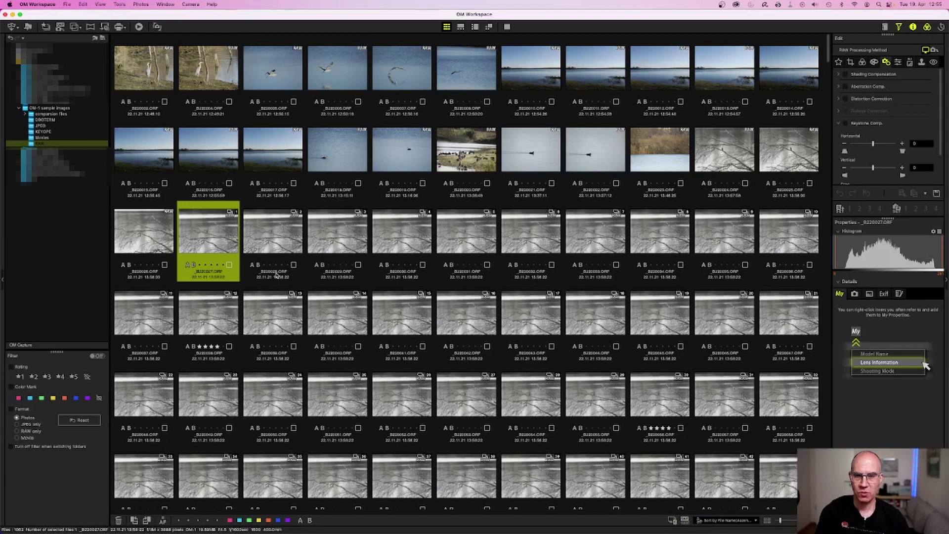
{"action": "left_click", "coordinate": [672, 522]}
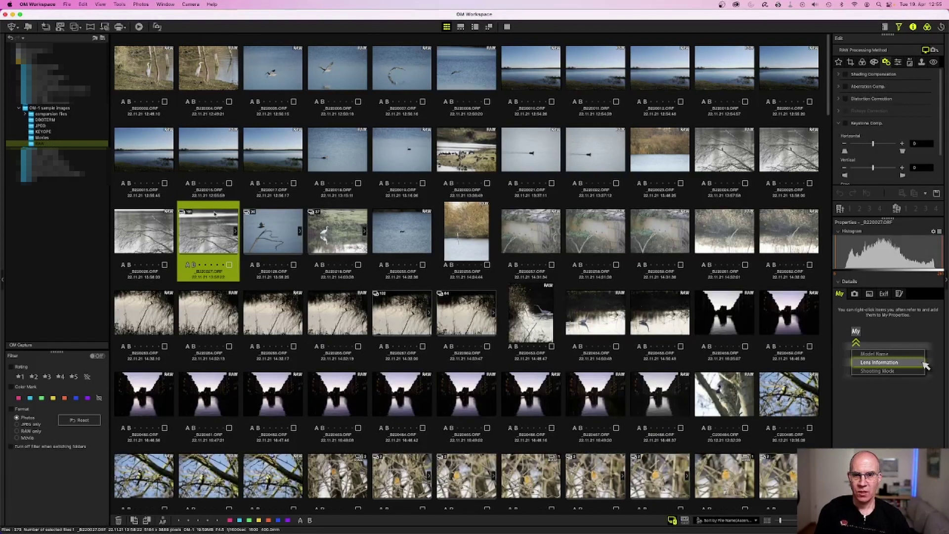
{"action": "mouse_move", "coordinate": [196, 215]}
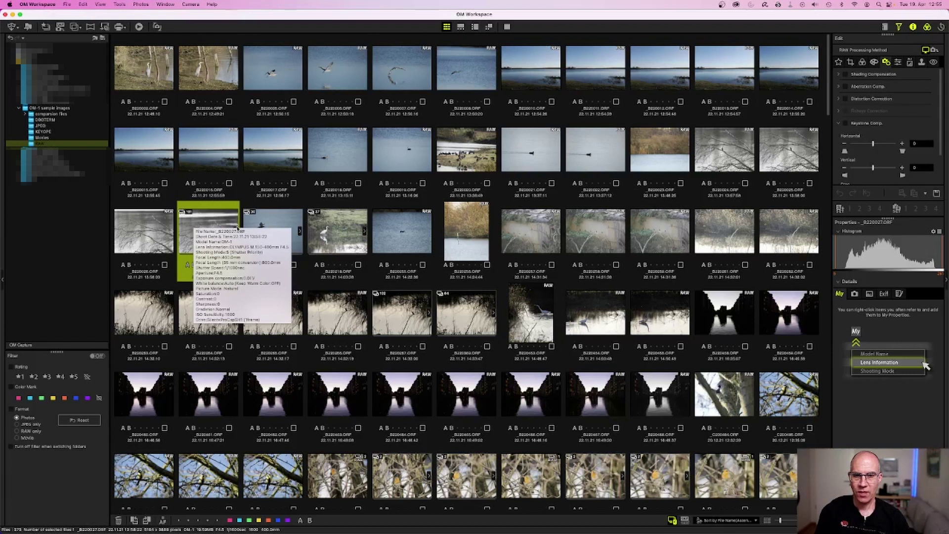
{"action": "scroll", "coordinate": [237, 228], "scroll_direction": "down", "scroll_amount": 1}
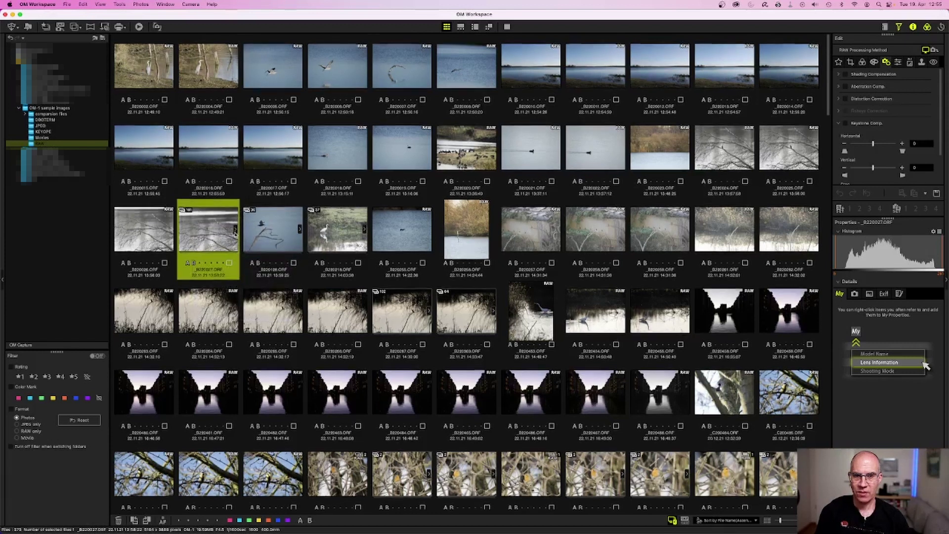
{"action": "left_click", "coordinate": [235, 229]}
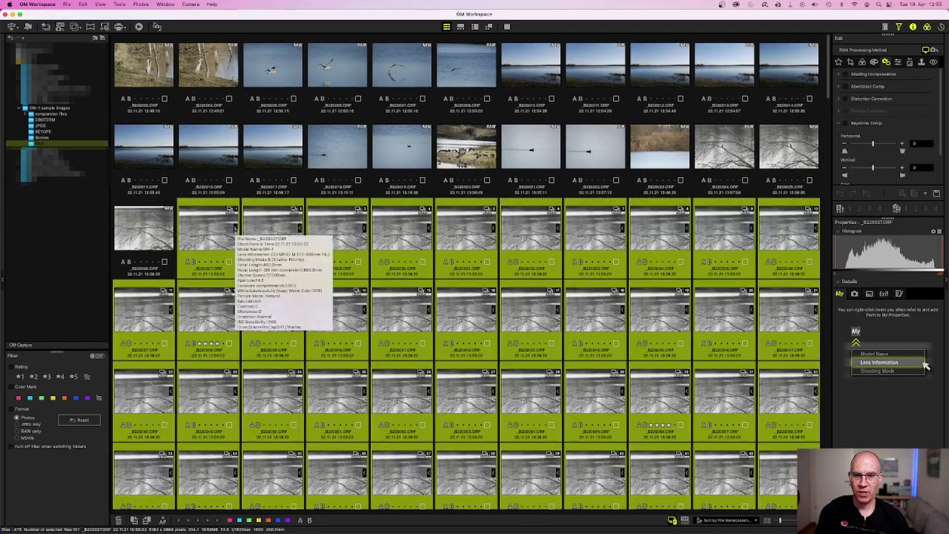
{"action": "left_click", "coordinate": [235, 229]}
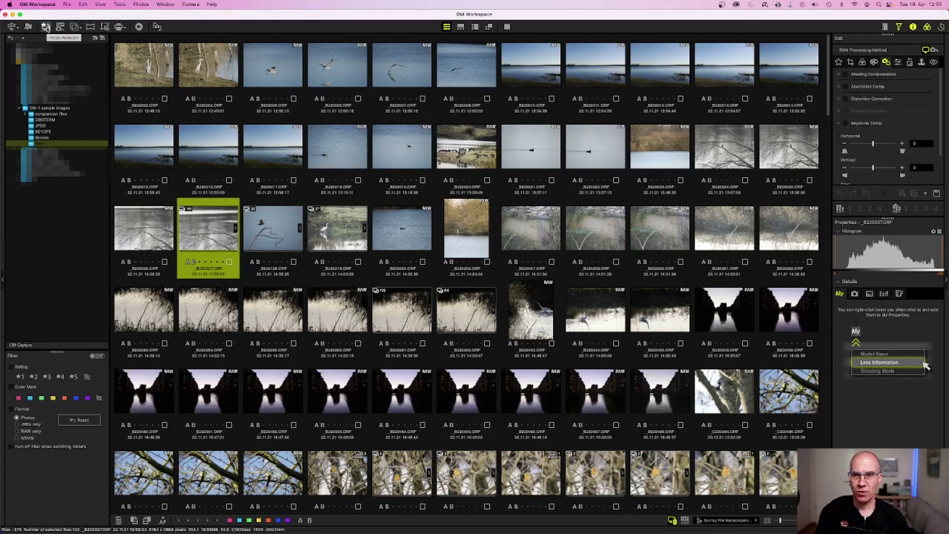
- Launch the Focus Analyzer from the Tools menu on the kingfisher burst
{"action": "left_click", "coordinate": [119, 5]}
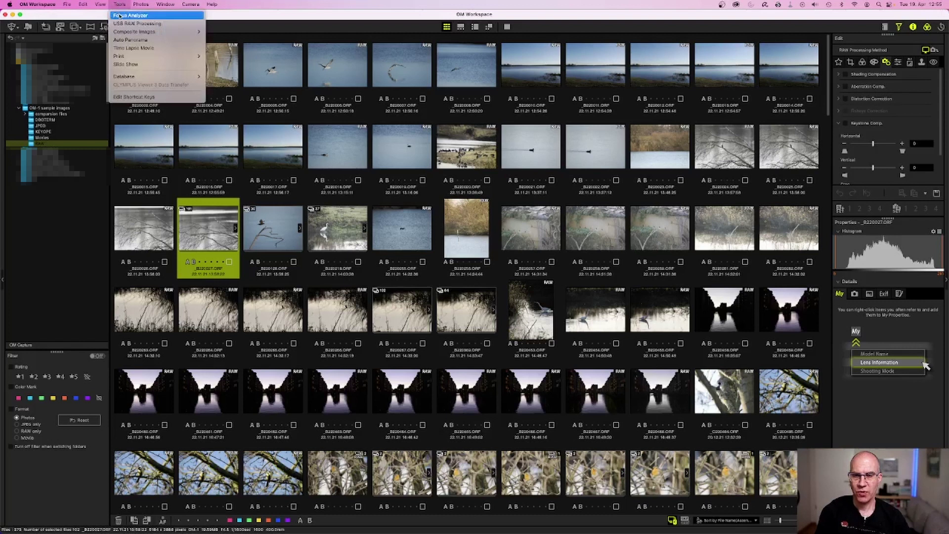
{"action": "left_click", "coordinate": [111, 16]}
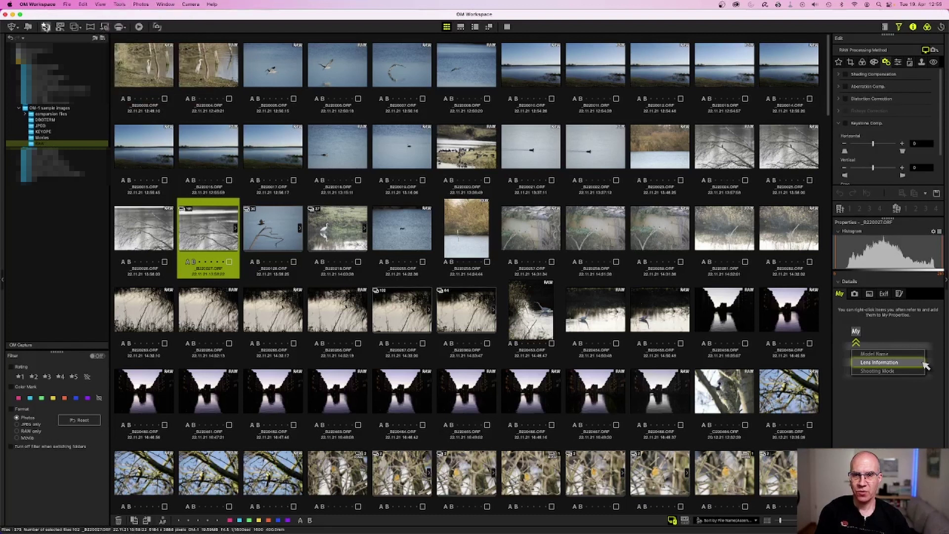
{"action": "left_click", "coordinate": [46, 28]}
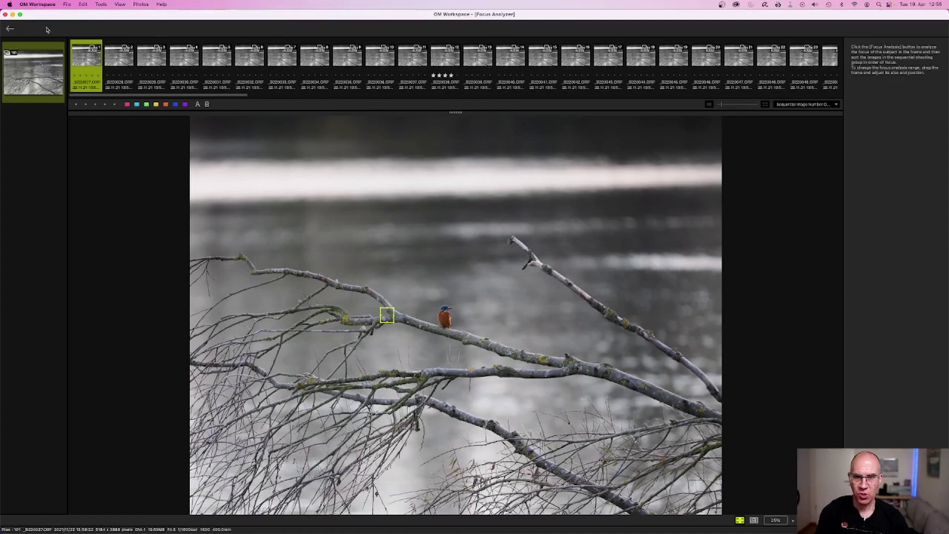
{"action": "mouse_move", "coordinate": [131, 97]}
{"action": "left_mouse_down"}
{"action": "mouse_move", "coordinate": [284, 99]}
{"action": "mouse_move", "coordinate": [115, 102]}
{"action": "left_mouse_up"}
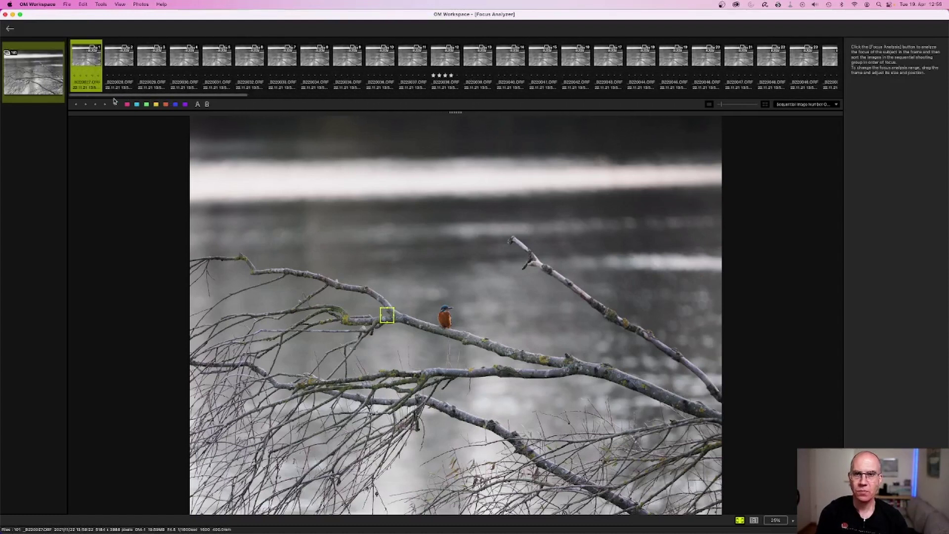
- View frames 2–4 (_B220029.ORF, _B220030.ORF), return to _B220027.ORF, and nudge the analysis area toward the bird
{"action": "left_click", "coordinate": [118, 58]}
{"action": "left_click", "coordinate": [151, 59]}
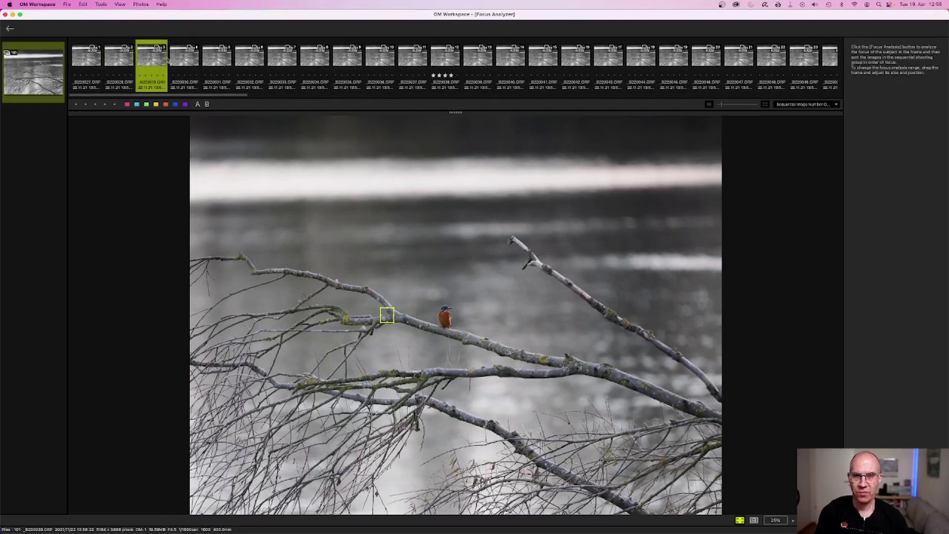
{"action": "left_click", "coordinate": [197, 60]}
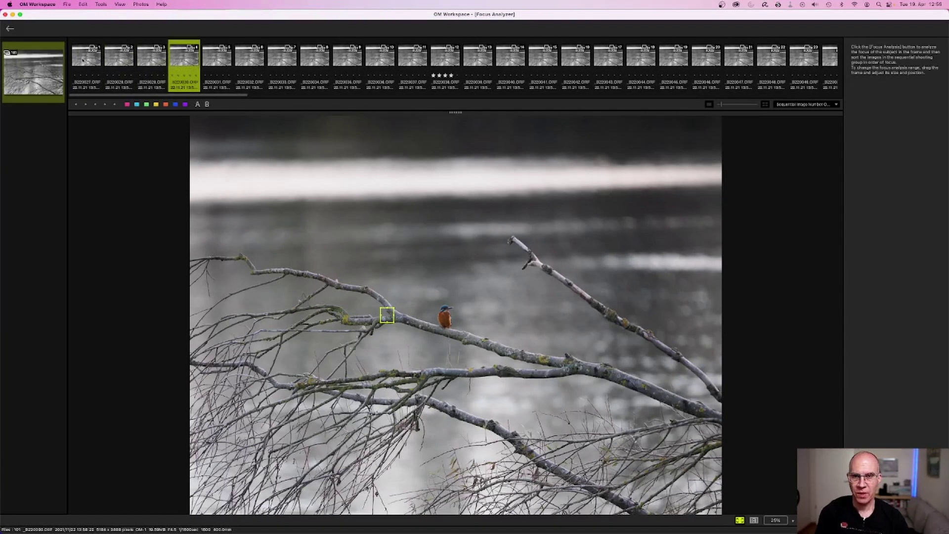
{"action": "left_click", "coordinate": [83, 60]}
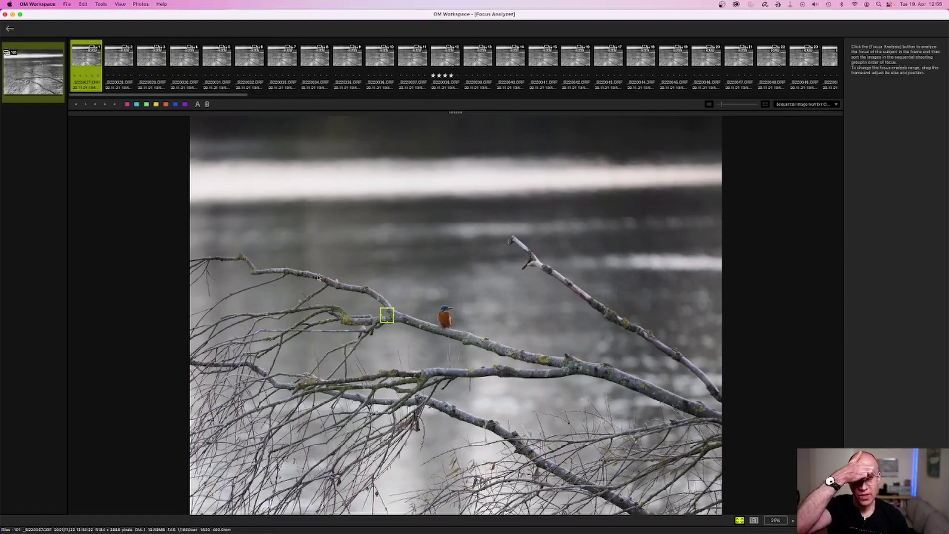
{"action": "left_click_drag", "start_coordinate": [390, 309], "coordinate": [425, 290]}
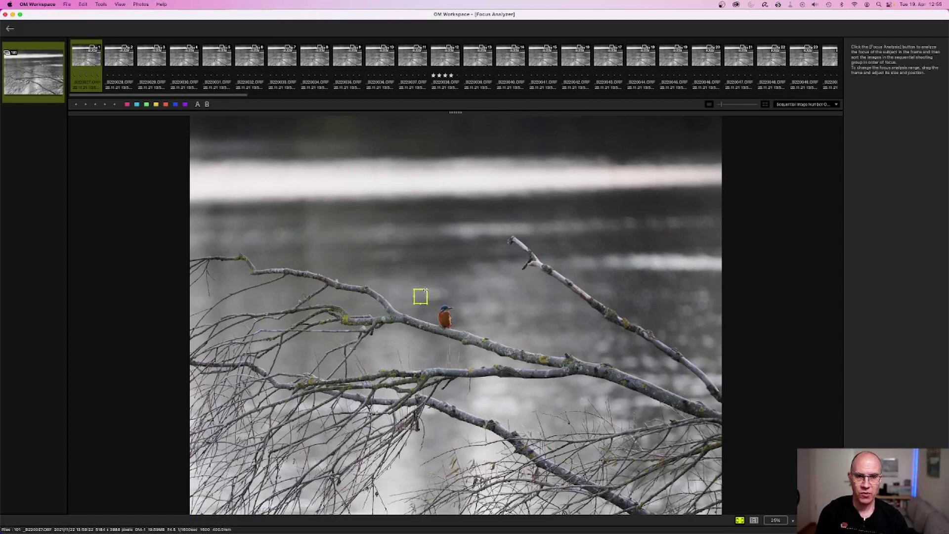
- Move and resize the yellow analysis frame so it encloses the kingfisher on the branch
{"action": "left_click_drag", "start_coordinate": [425, 290], "coordinate": [456, 321]}
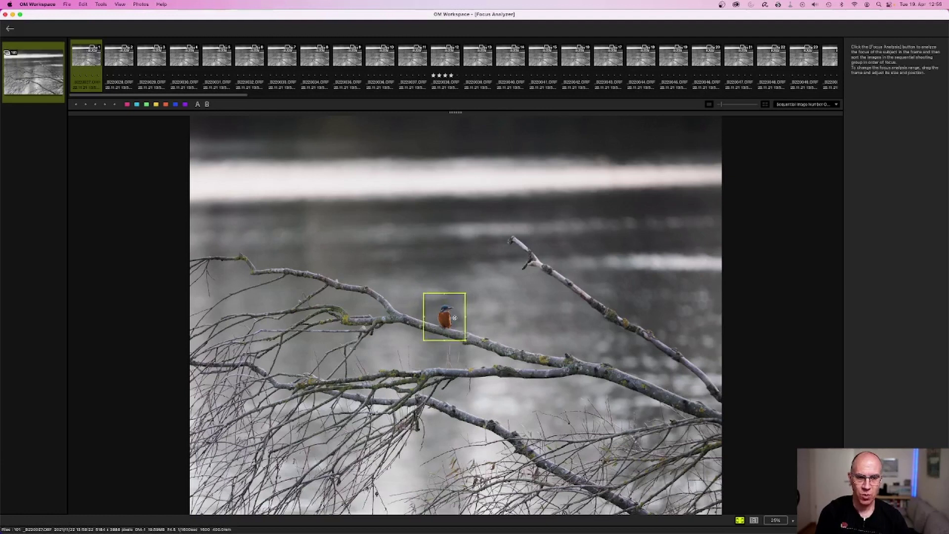
{"action": "left_click_drag", "start_coordinate": [422, 291], "coordinate": [469, 289]}
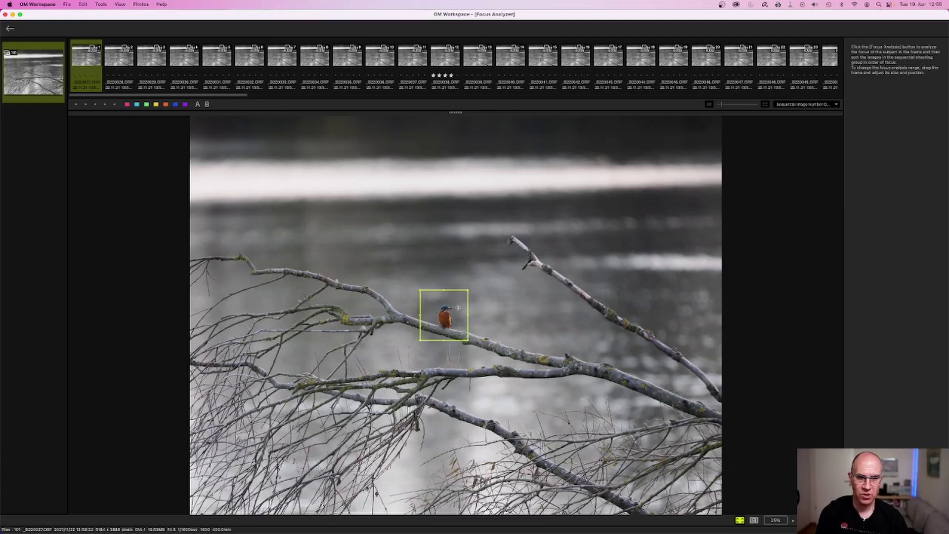
{"action": "left_click_drag", "start_coordinate": [468, 340], "coordinate": [469, 342]}
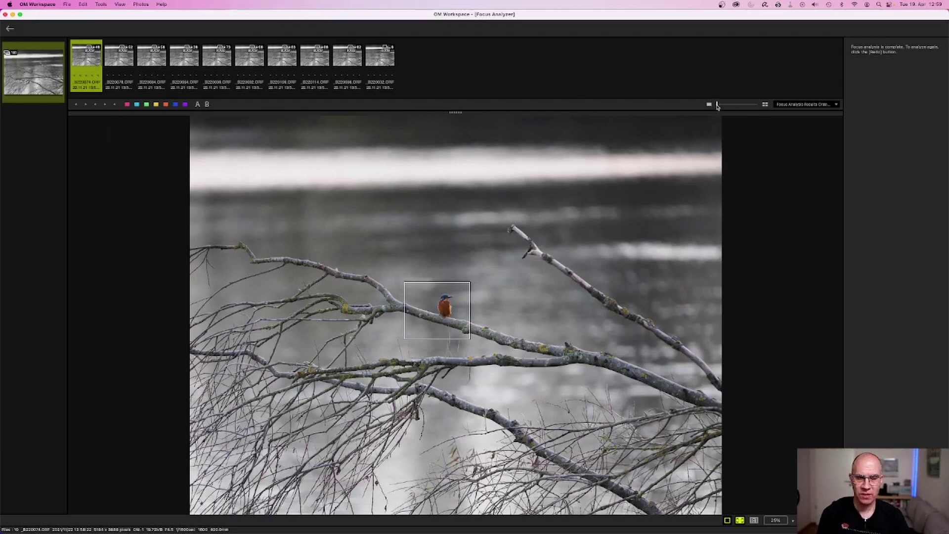
- Keep the ranked filmstrip at ten frames and view _B220078.ORF and _B220084.ORF
{"action": "left_click_drag", "start_coordinate": [717, 106], "coordinate": [723, 107]}
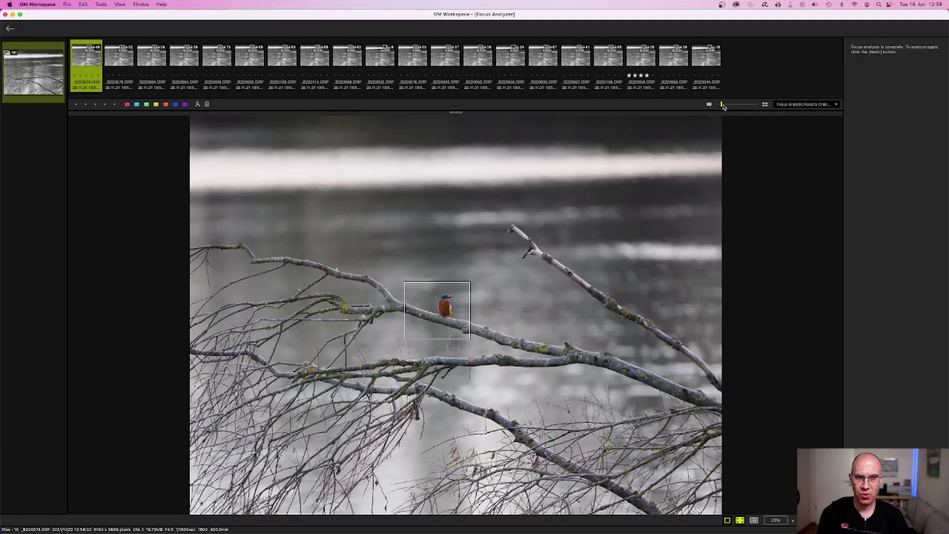
{"action": "left_click_drag", "start_coordinate": [722, 107], "coordinate": [716, 107]}
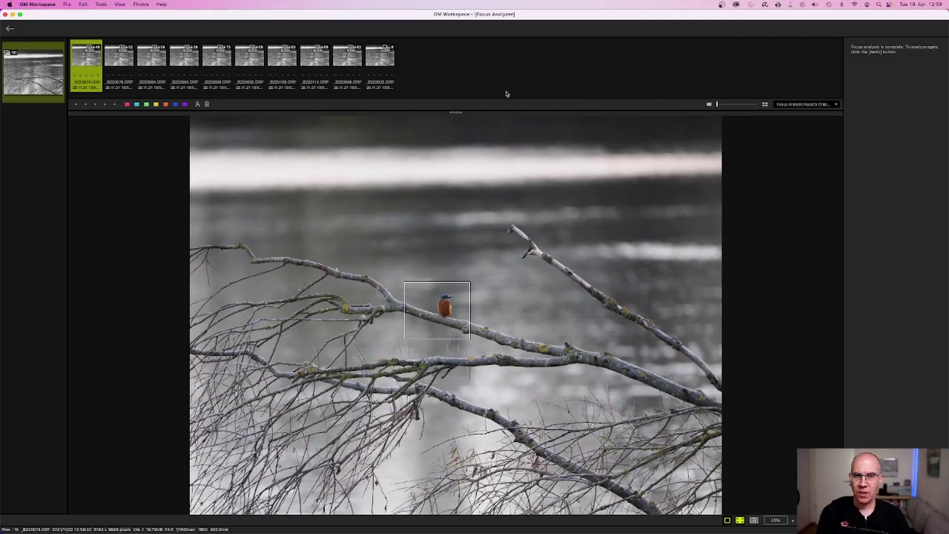
{"action": "left_click", "coordinate": [110, 61]}
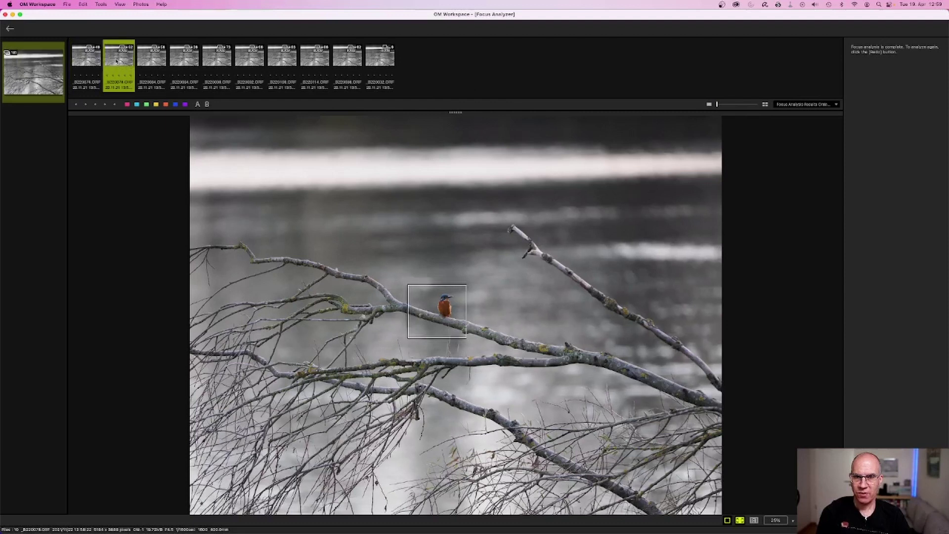
{"action": "left_click", "coordinate": [154, 63]}
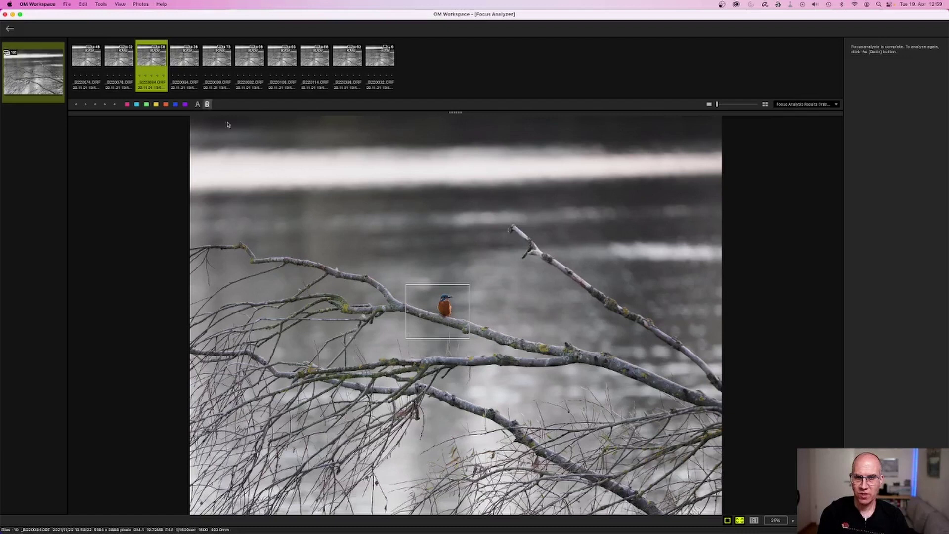
- Inspect the kingfisher at 100% zoom, panning around it, then fit the photo back
{"action": "left_click", "coordinate": [474, 311]}
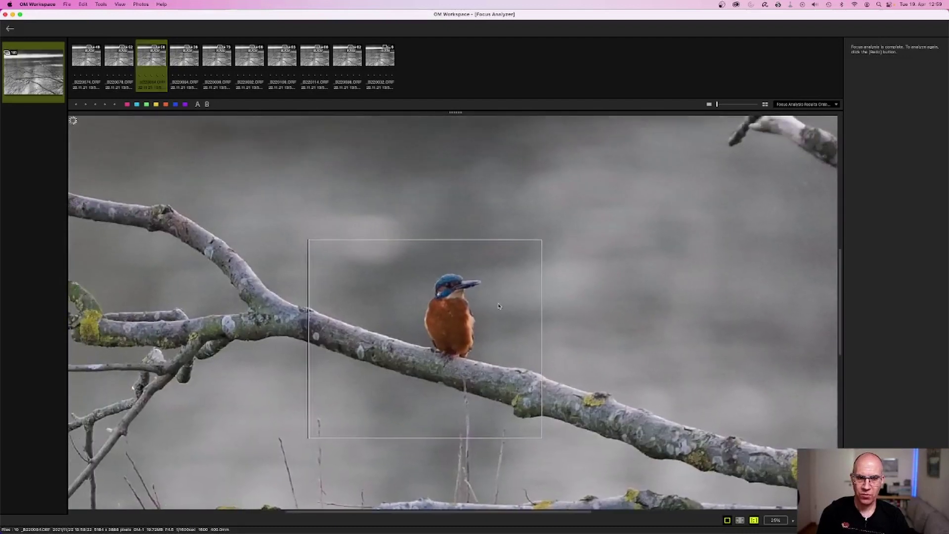
{"action": "left_click_drag", "start_coordinate": [499, 305], "coordinate": [500, 265]}
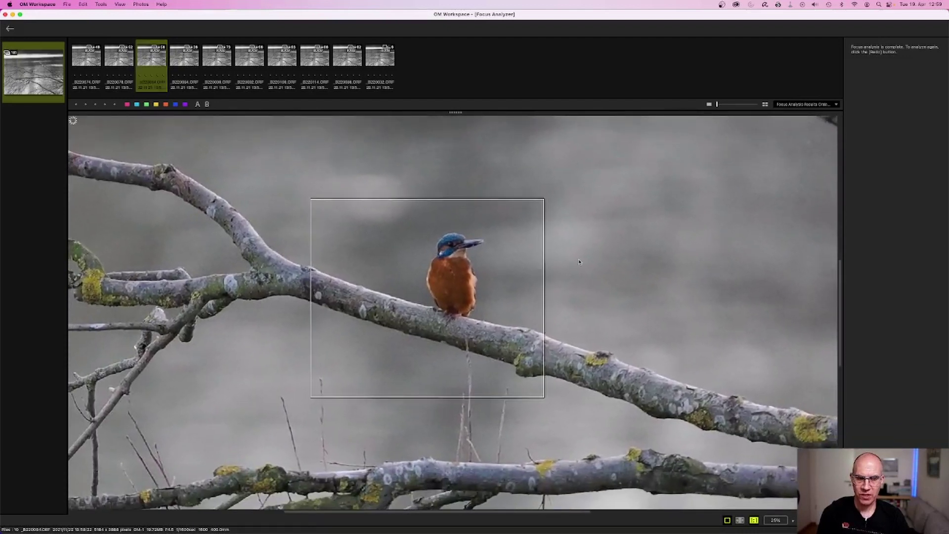
{"action": "left_click", "coordinate": [581, 262]}
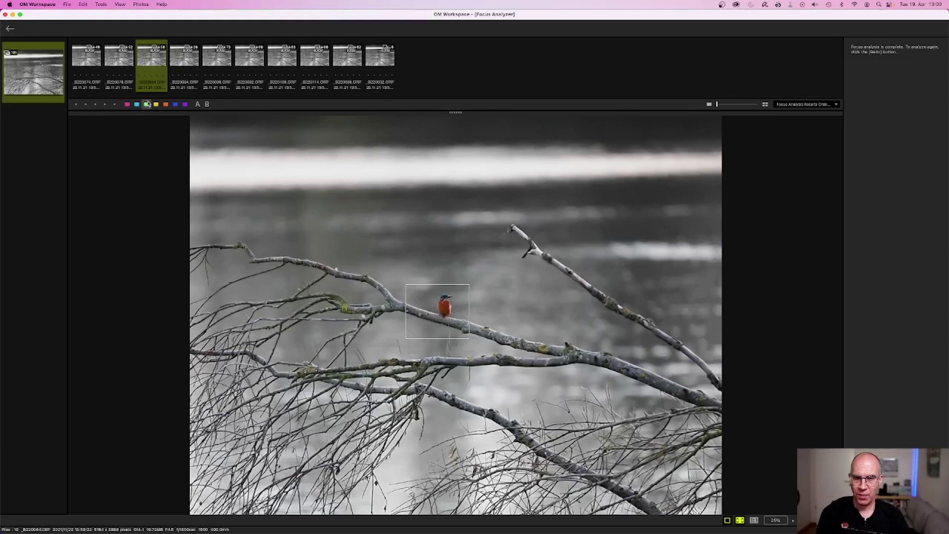
- Give _B220074.ORF and _B220099.ORF the blue colour mark
{"action": "left_click", "coordinate": [93, 62]}
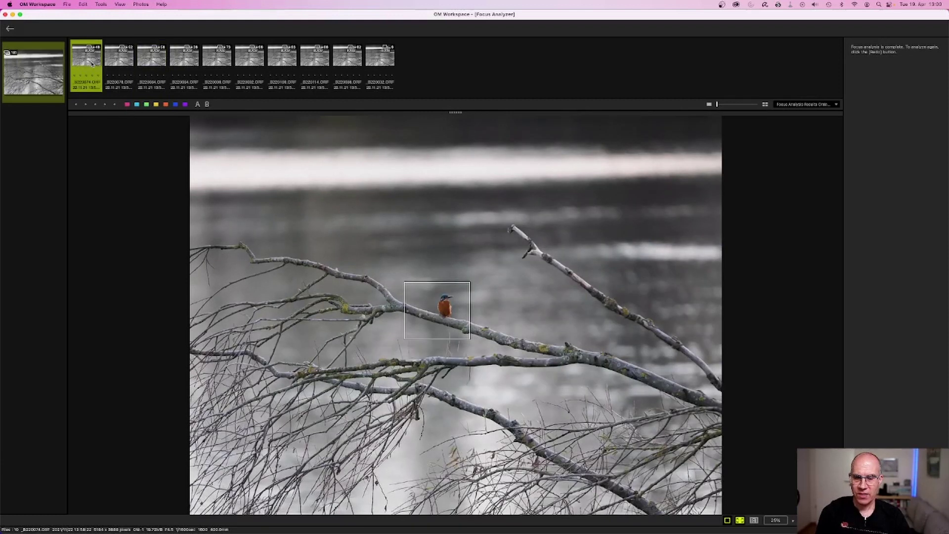
{"action": "left_click", "coordinate": [175, 104]}
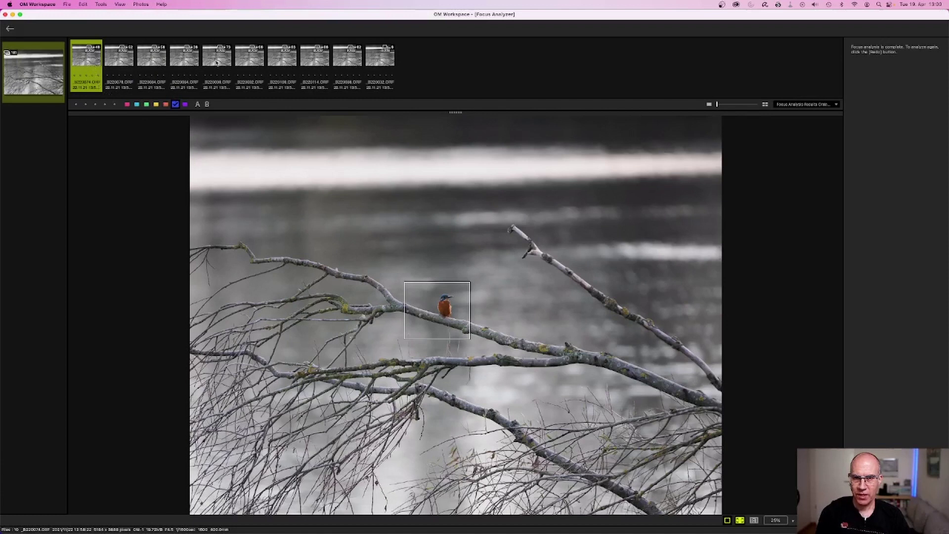
{"action": "left_click", "coordinate": [209, 80]}
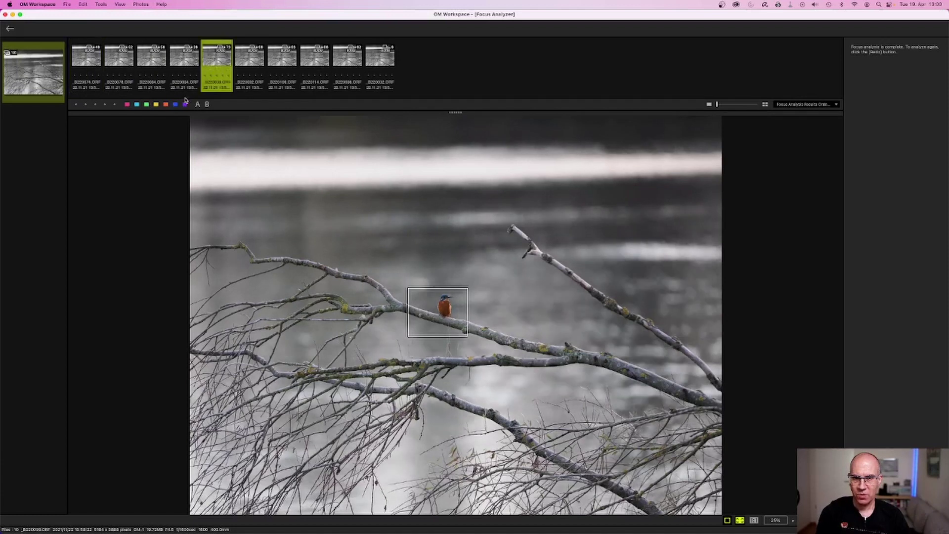
{"action": "left_click", "coordinate": [175, 104]}
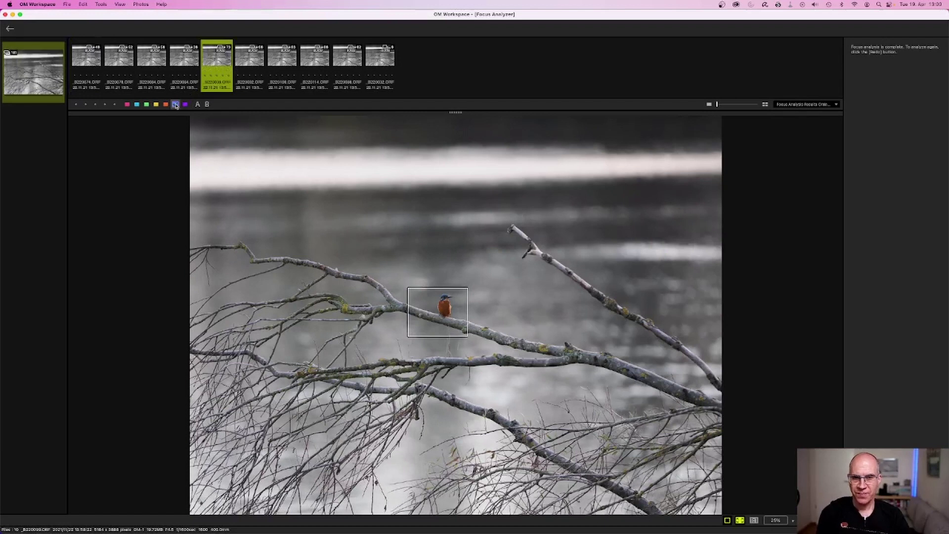
{"action": "left_click", "coordinate": [176, 104]}
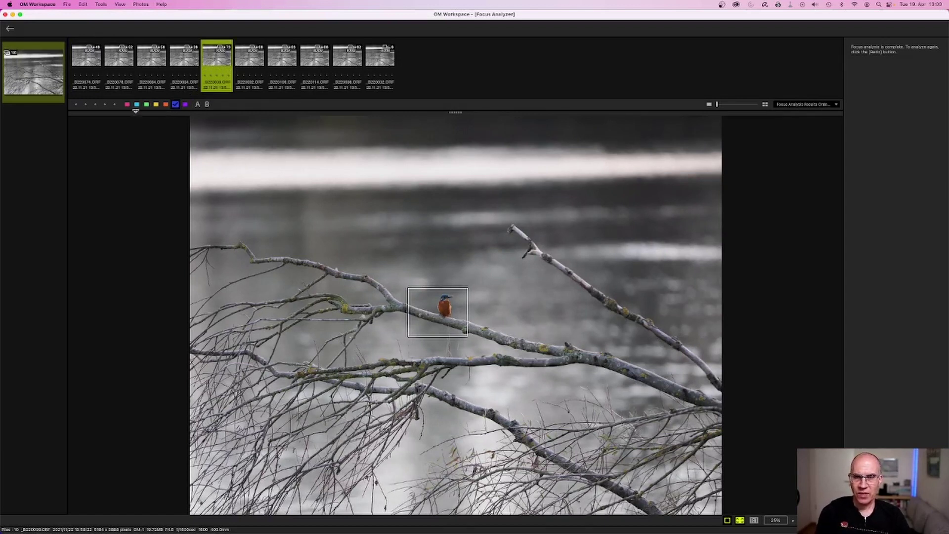
- Exit the Focus Analyzer and confirm discarding its focus results
{"action": "left_click", "coordinate": [10, 28]}
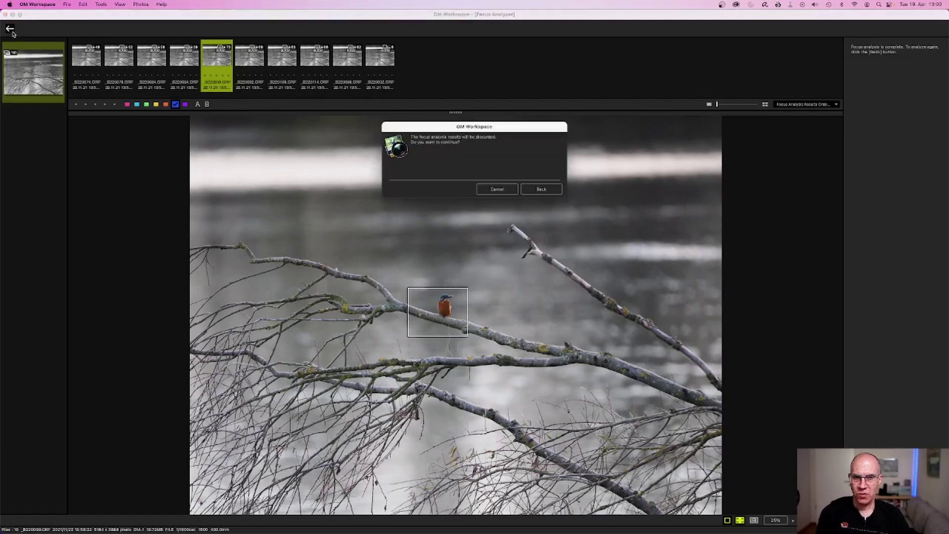
{"action": "left_click_drag", "start_coordinate": [412, 128], "coordinate": [378, 129]}
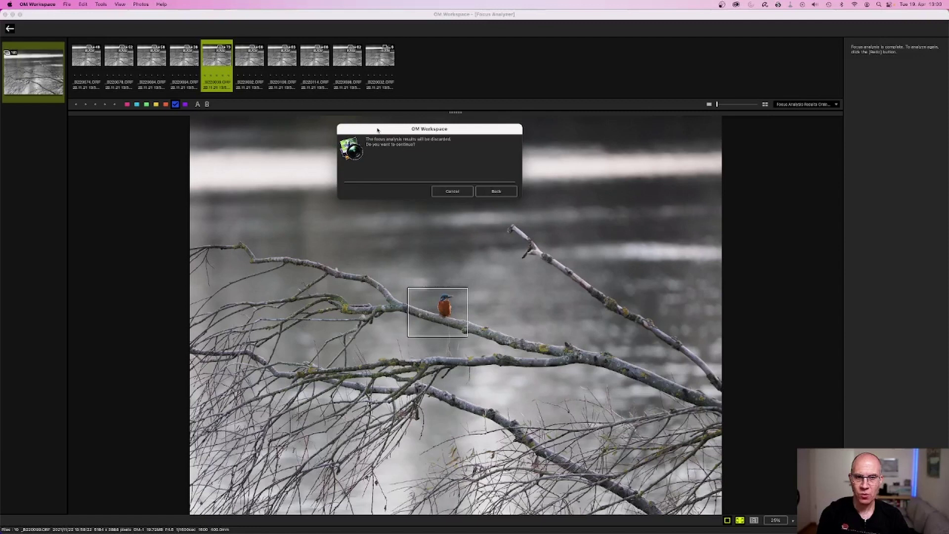
{"action": "left_click", "coordinate": [488, 193]}
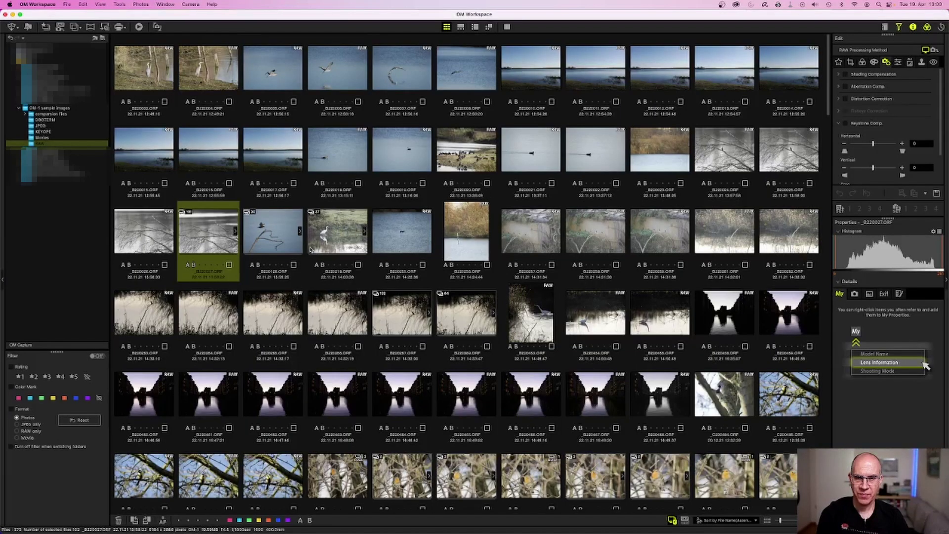
- Filter the grid to blue colour-marked images, select the two frames, then untick Color Mark
{"action": "left_click", "coordinate": [235, 231]}
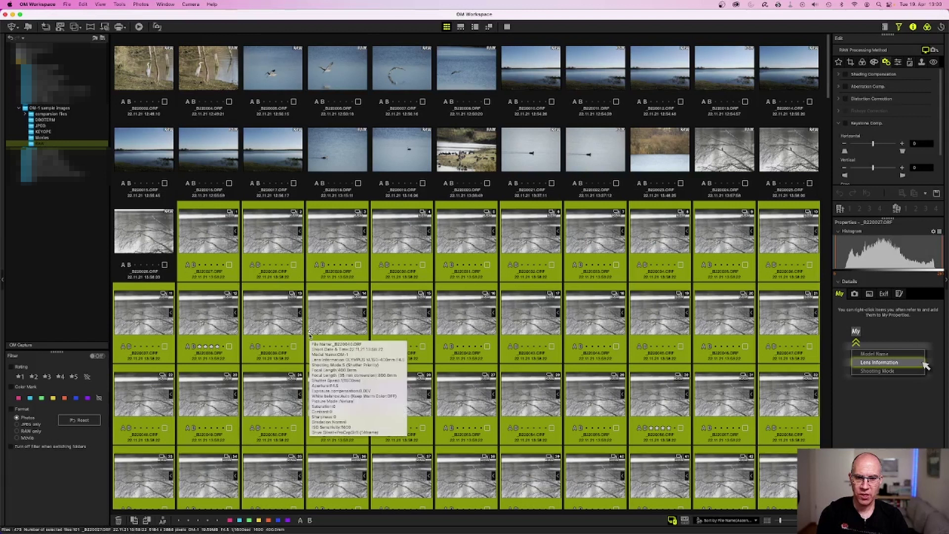
{"action": "left_click", "coordinate": [235, 231]}
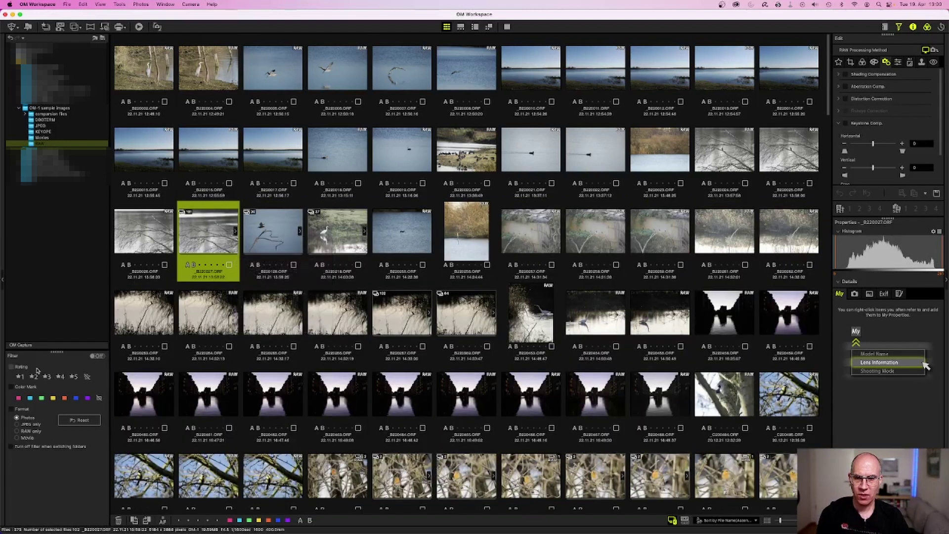
{"action": "left_click", "coordinate": [11, 387]}
{"action": "left_click", "coordinate": [64, 397]}
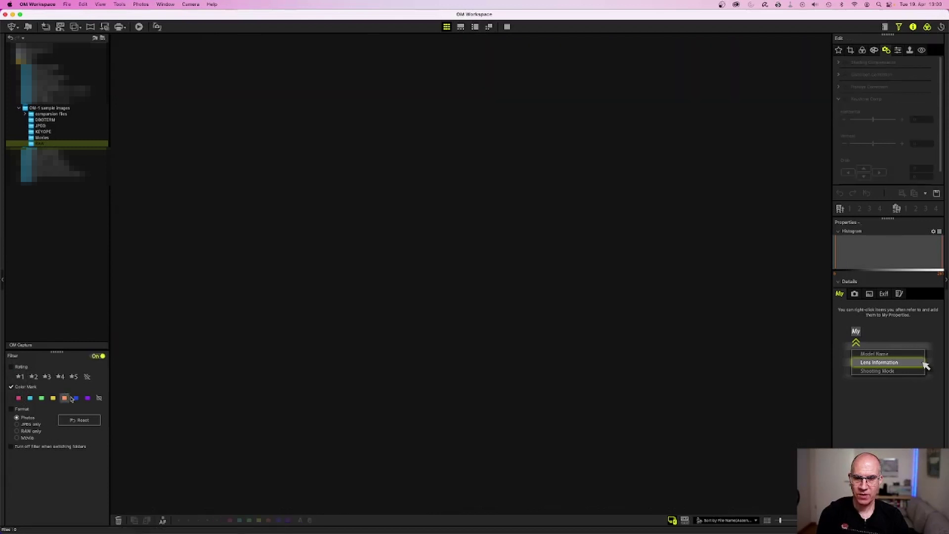
{"action": "left_click", "coordinate": [76, 398]}
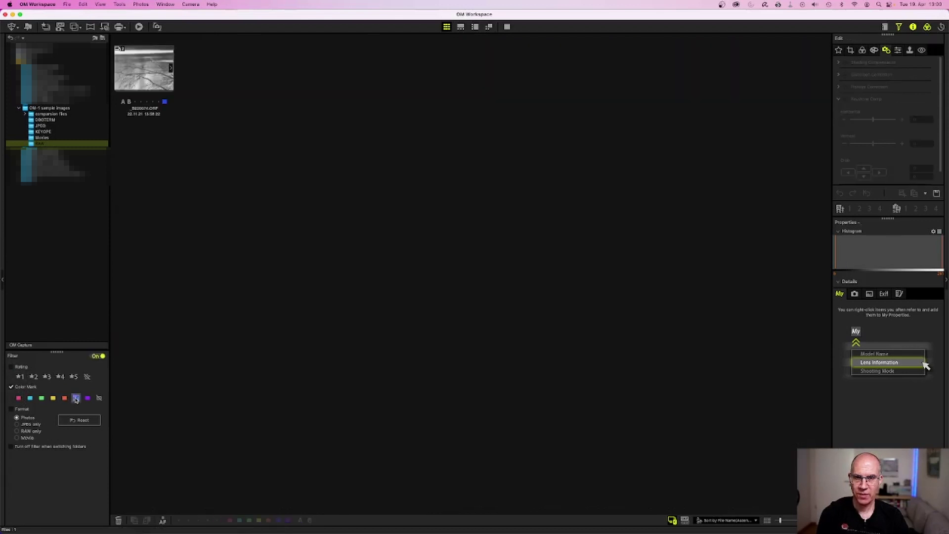
{"action": "left_click", "coordinate": [164, 69]}
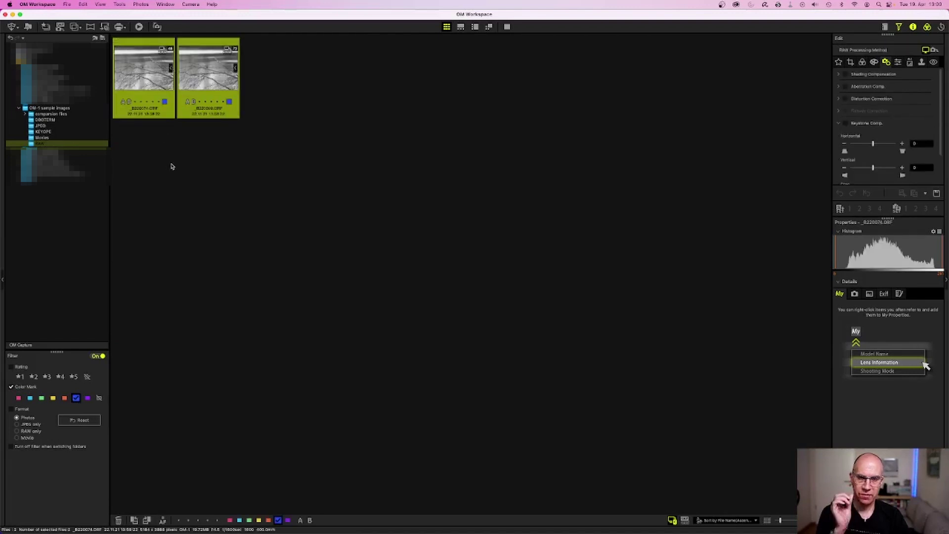
{"action": "left_click", "coordinate": [11, 388]}
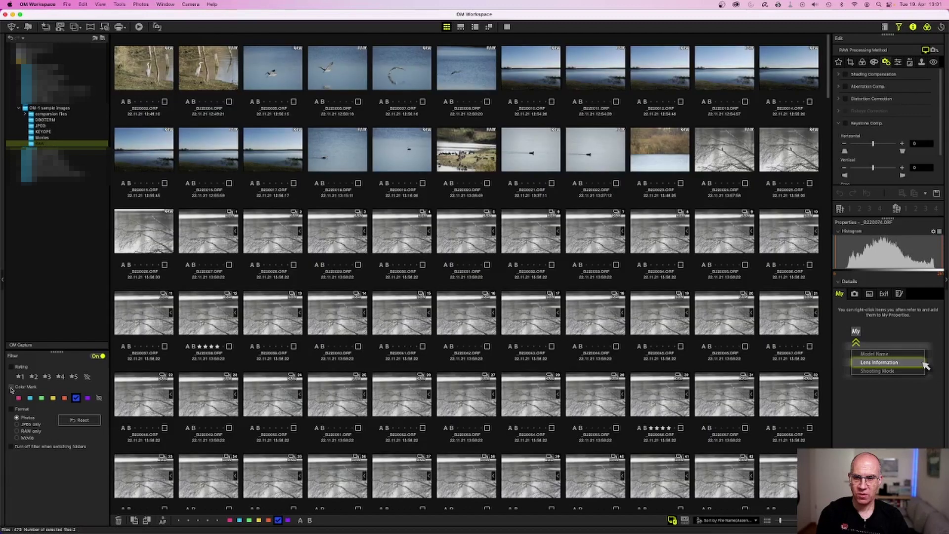
- Turn the Filter panel's On/Off switch to Off
{"action": "left_click", "coordinate": [92, 356]}
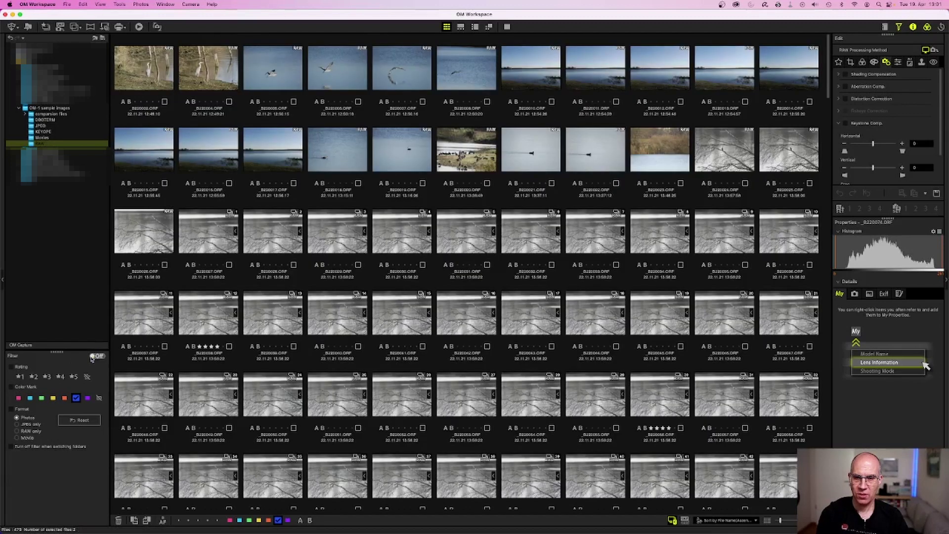